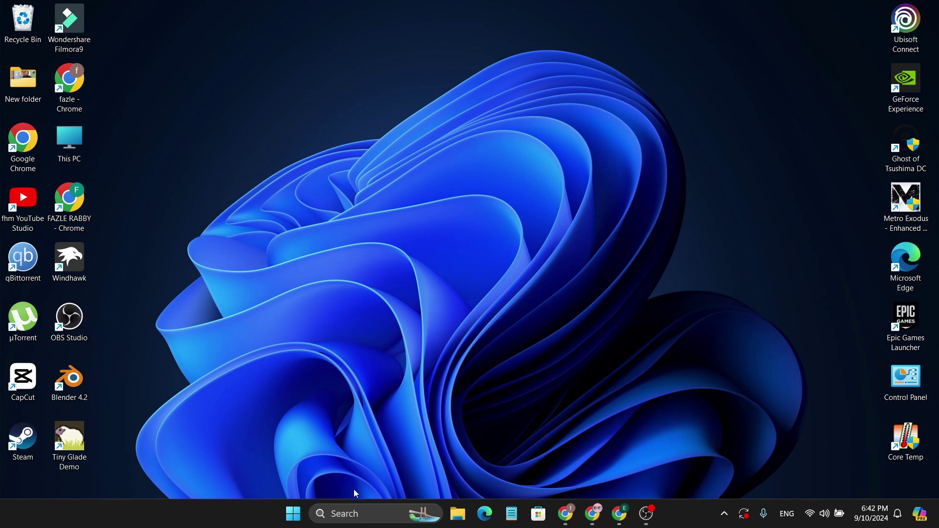
Step: Search 'device Manager' in Windows Start search and launch the Device Manager best match
click(350, 518)
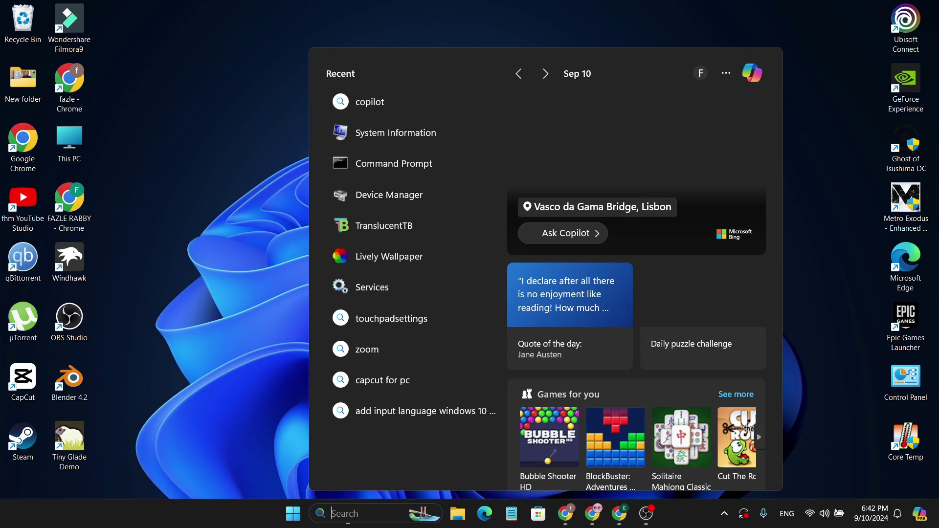
text(device Manager)
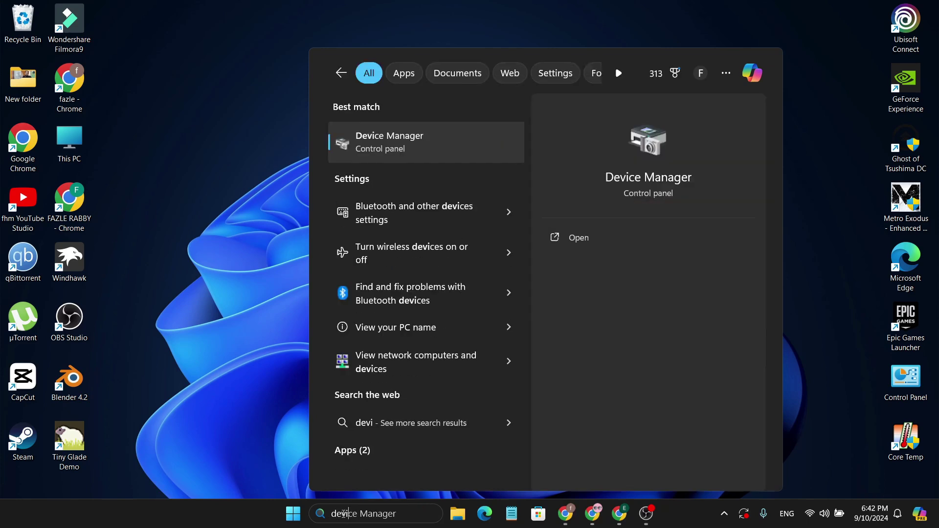
click(388, 150)
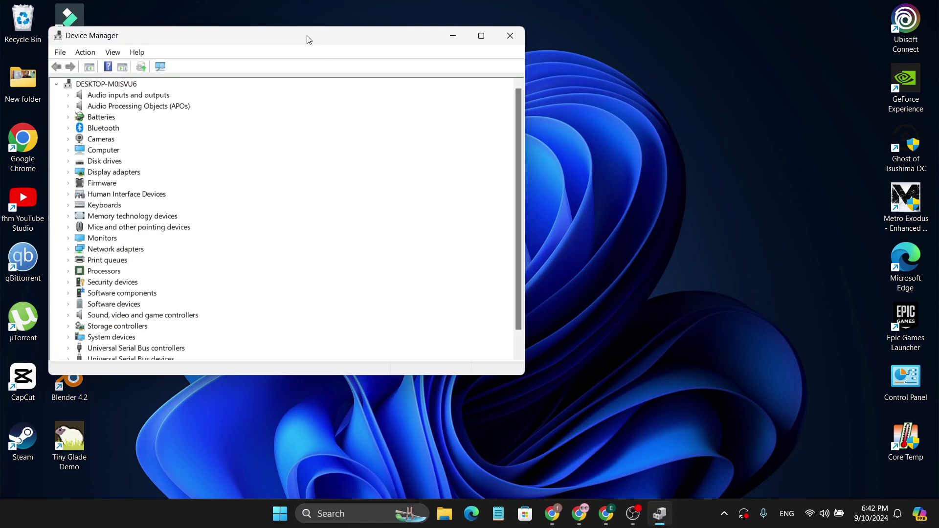
Step: Expand and collapse Display adapters, then expand Processors to show the Intel Core i5-13420H
drag(307, 39, 478, 89)
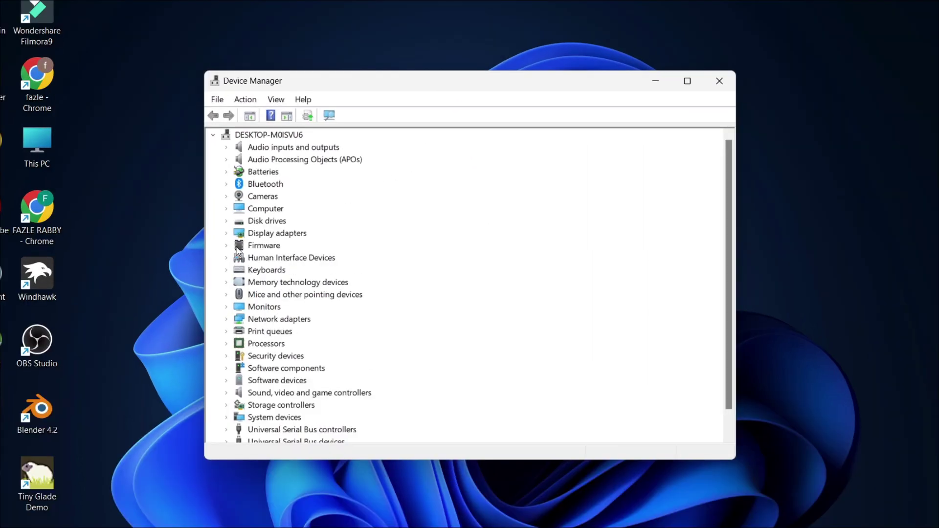
click(227, 233)
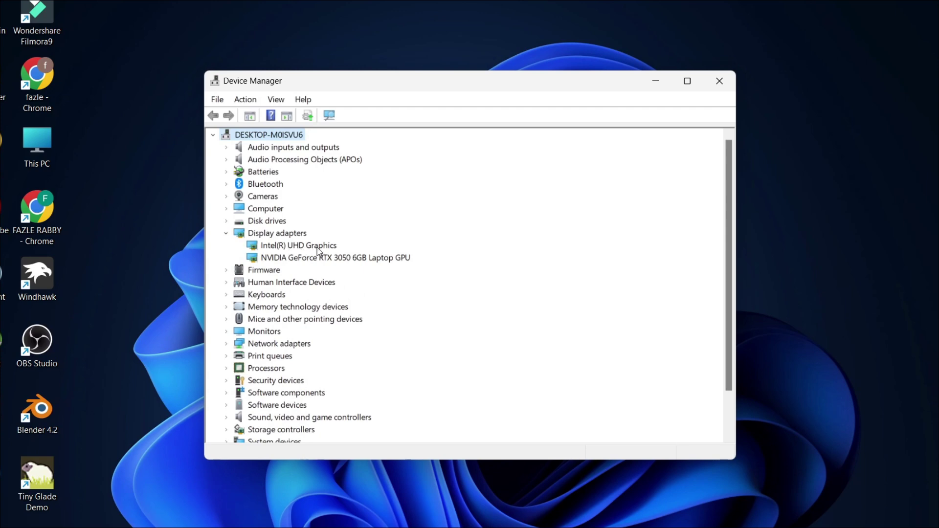
click(228, 233)
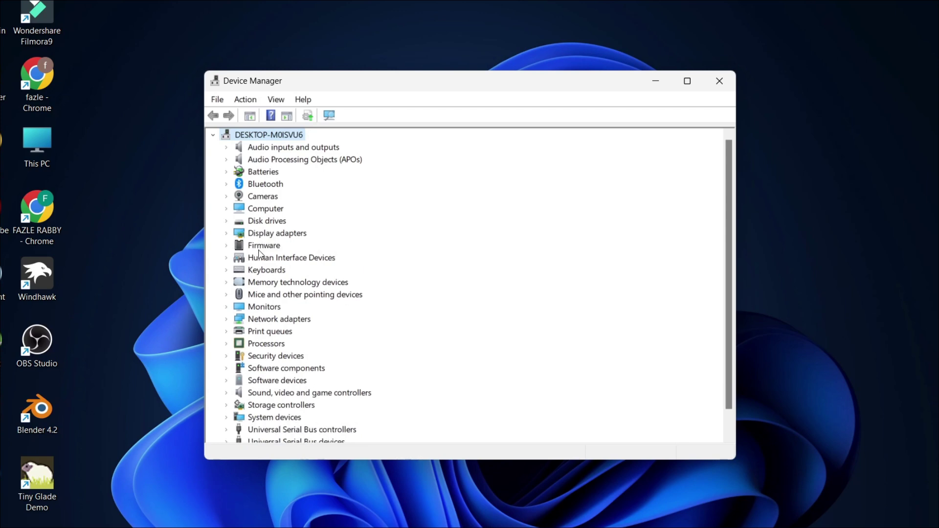
scroll(265, 270, down, 1)
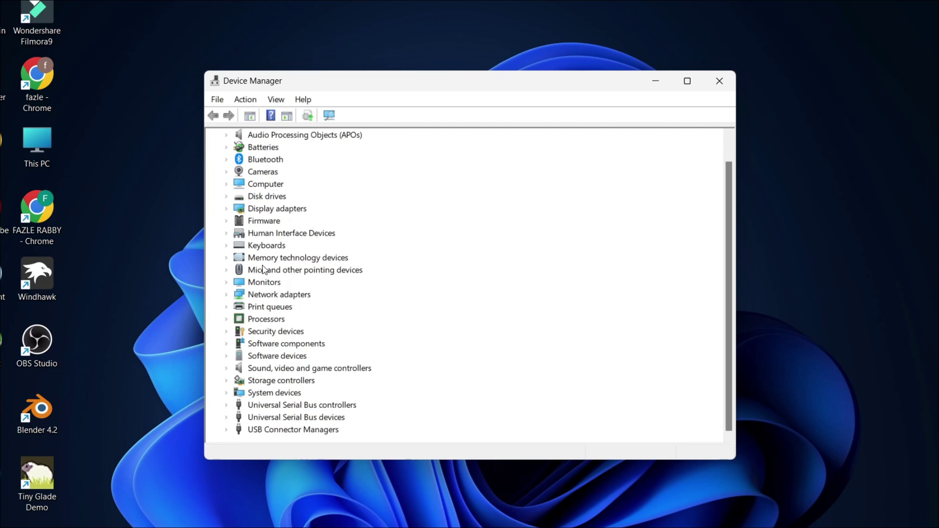
click(227, 321)
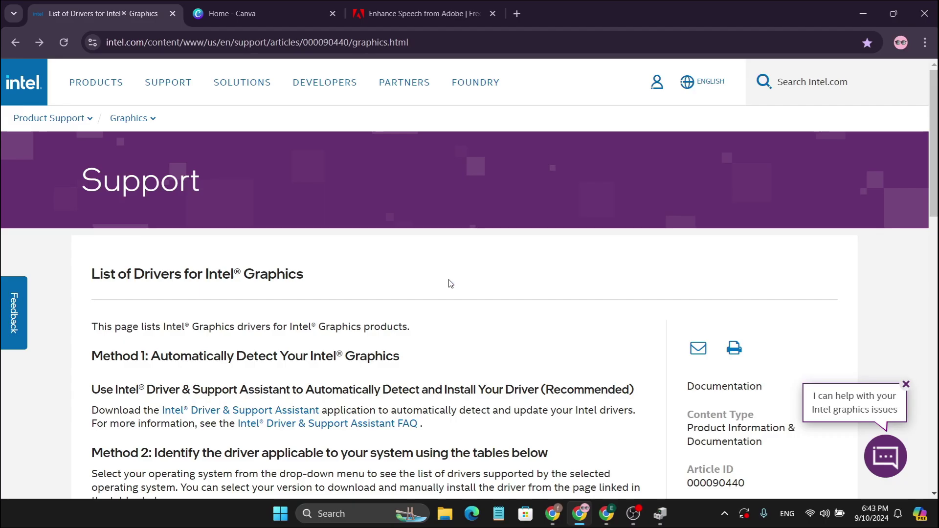
scroll(447, 281, down, 1)
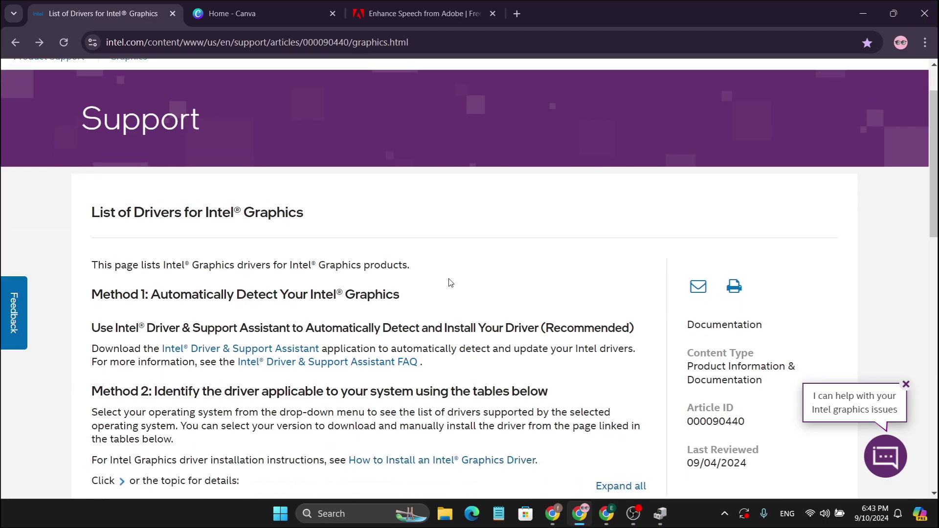
scroll(440, 264, up, 1)
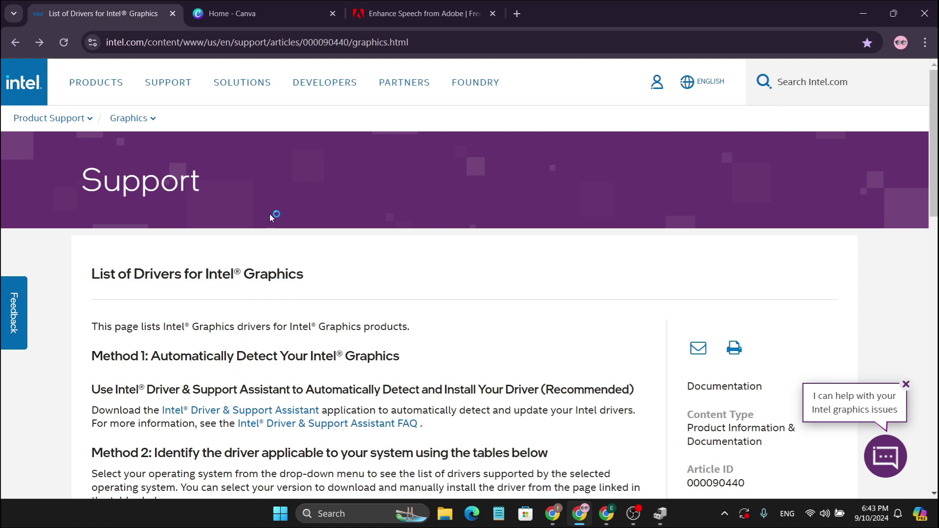
scroll(382, 330, down, 1)
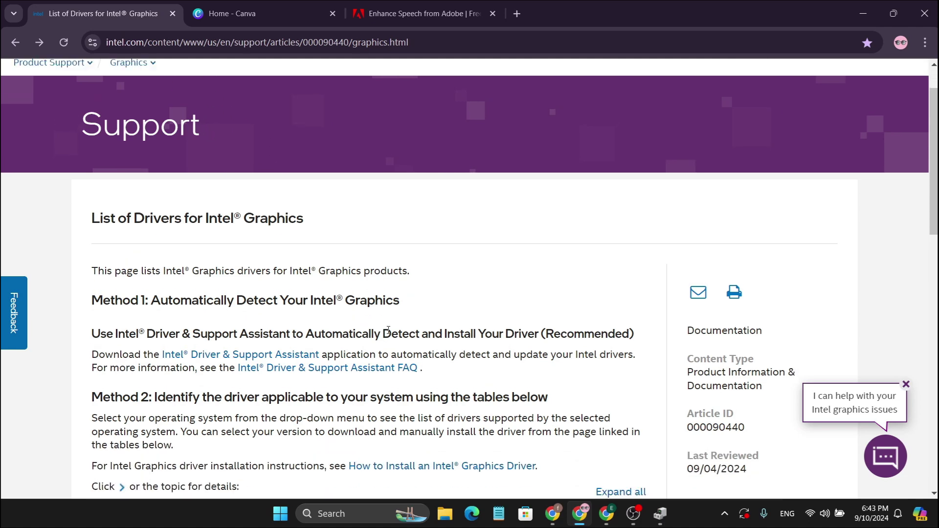
scroll(397, 333, up, 1)
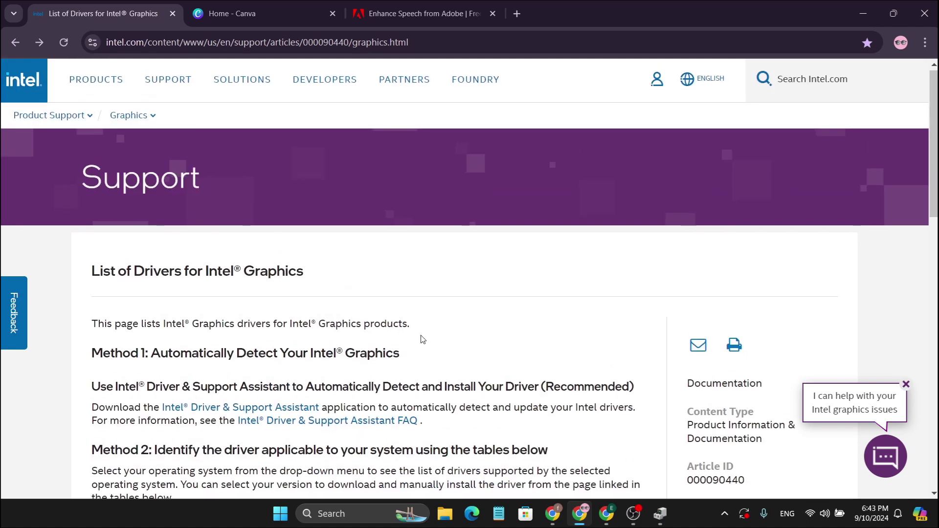
scroll(411, 334, down, 2)
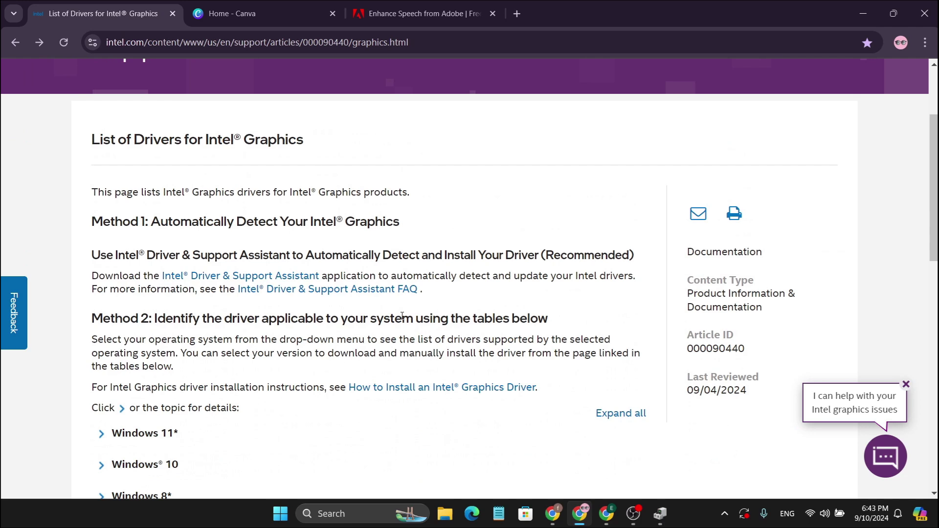
scroll(405, 314, down, 1)
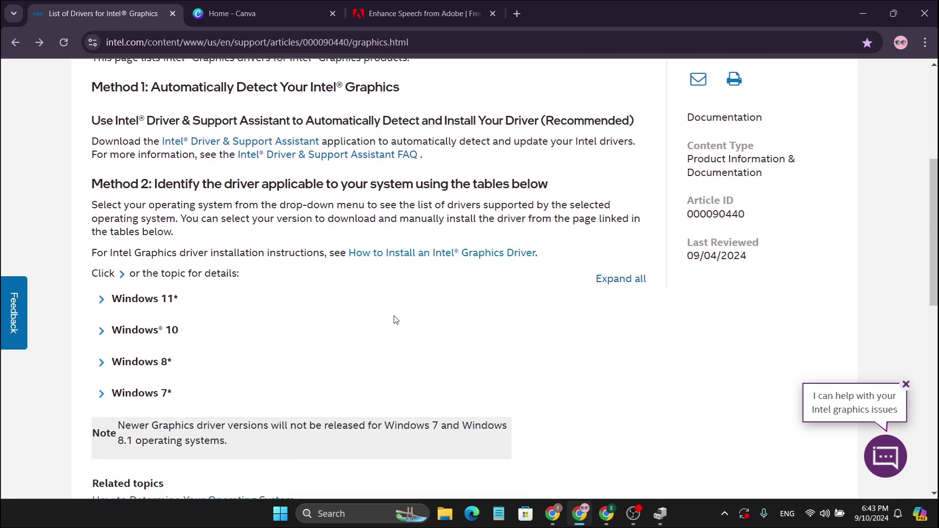
scroll(279, 310, down, 1)
scroll(279, 303, down, 1)
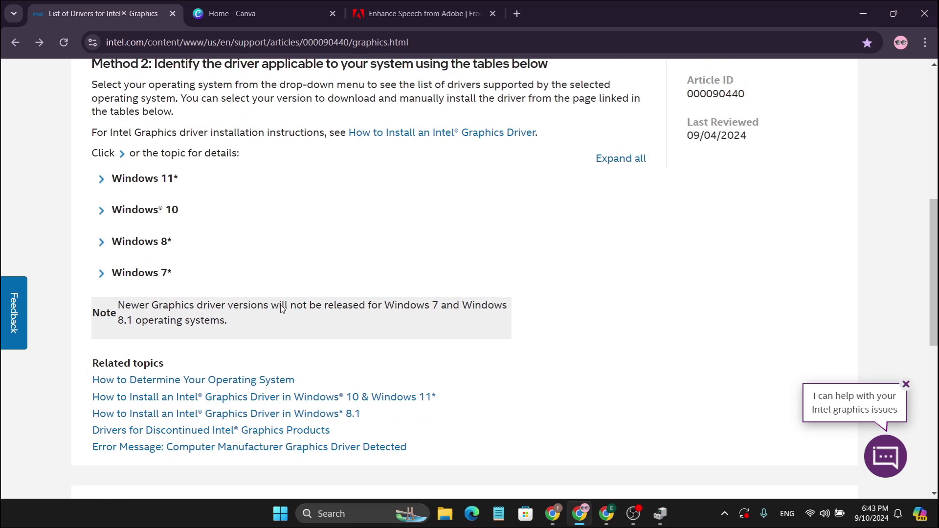
scroll(275, 304, up, 1)
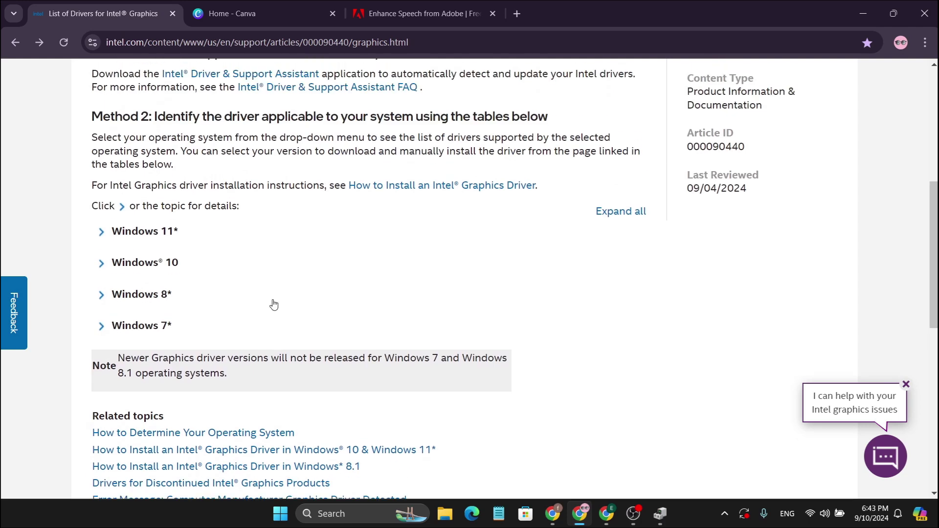
Step: Open the 'Intel Arc & Iris Xe Graphics - Windows*' driver from the Windows 11 table
click(102, 237)
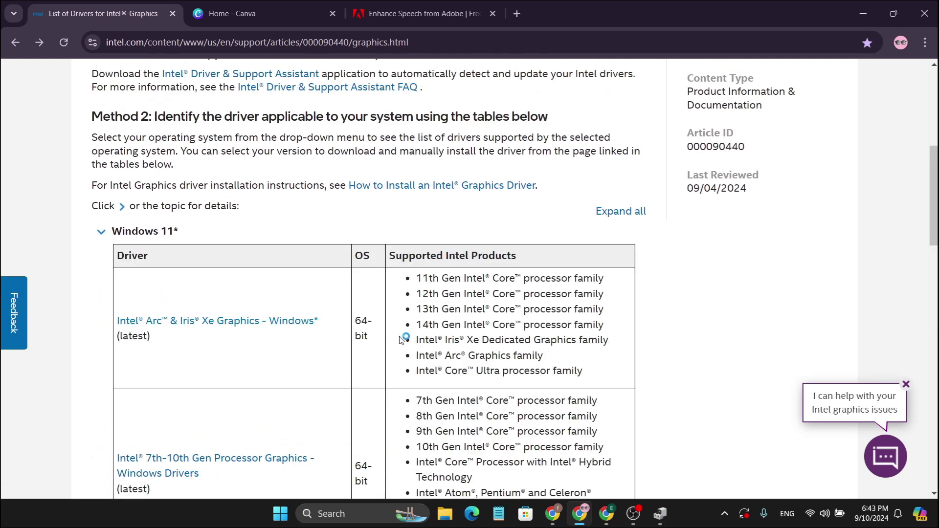
scroll(377, 328, down, 1)
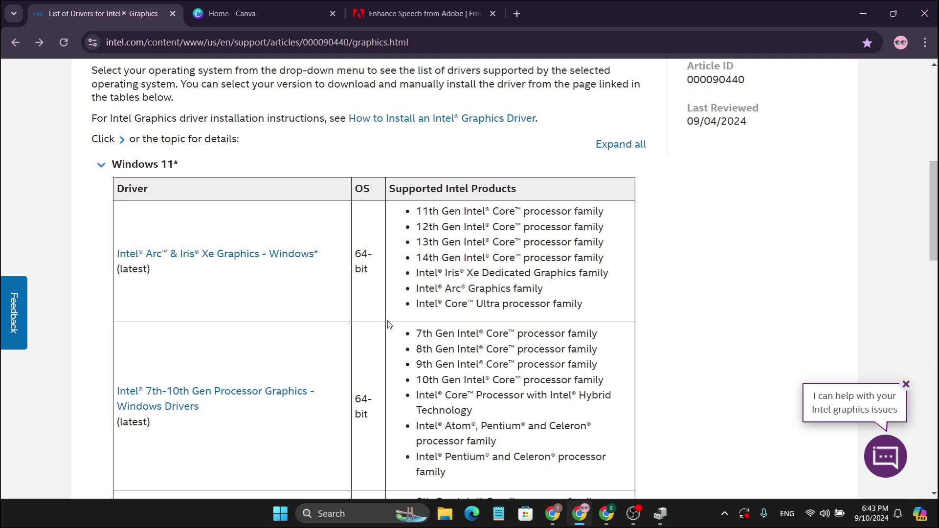
scroll(371, 327, down, 3)
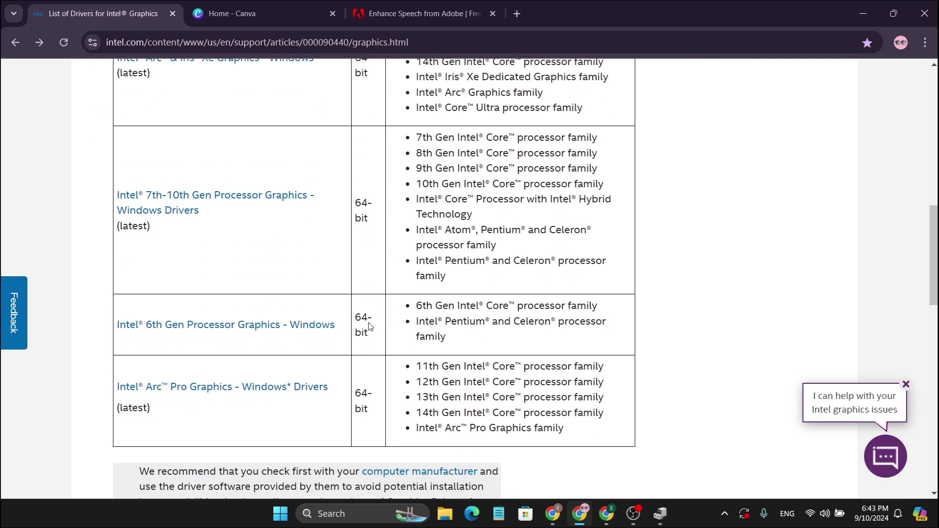
scroll(367, 329, up, 3)
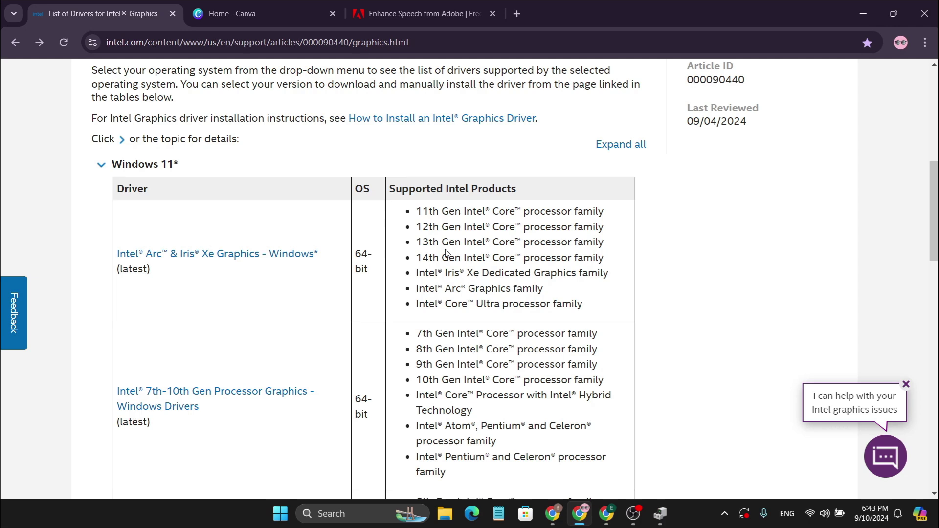
scroll(404, 299, down, 2)
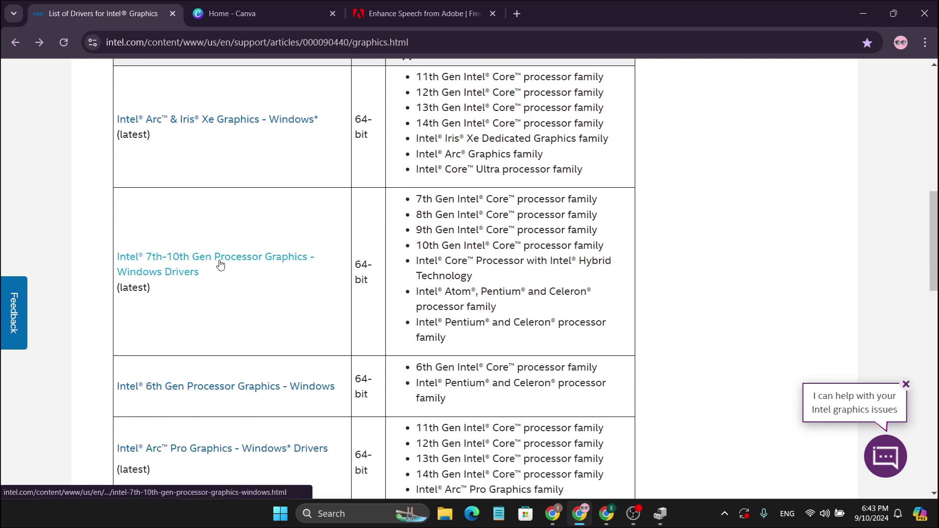
scroll(405, 274, down, 1)
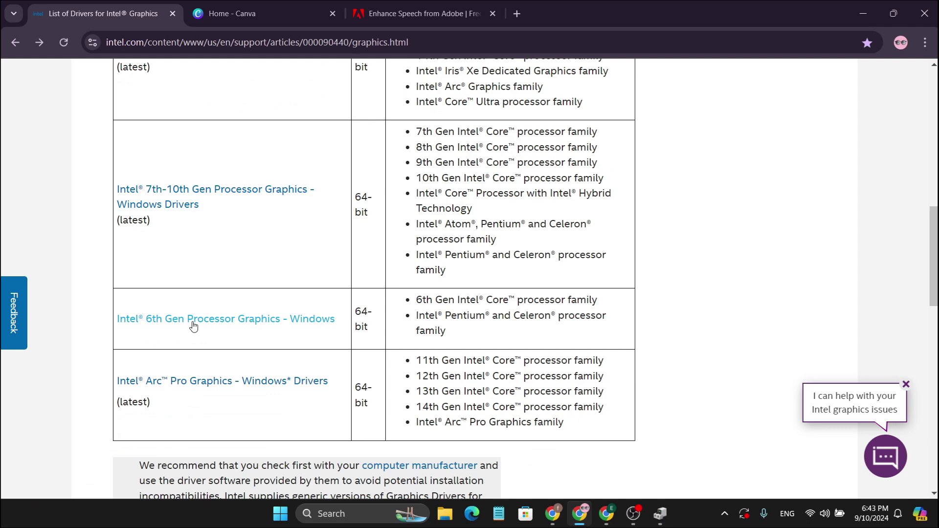
scroll(409, 337, up, 3)
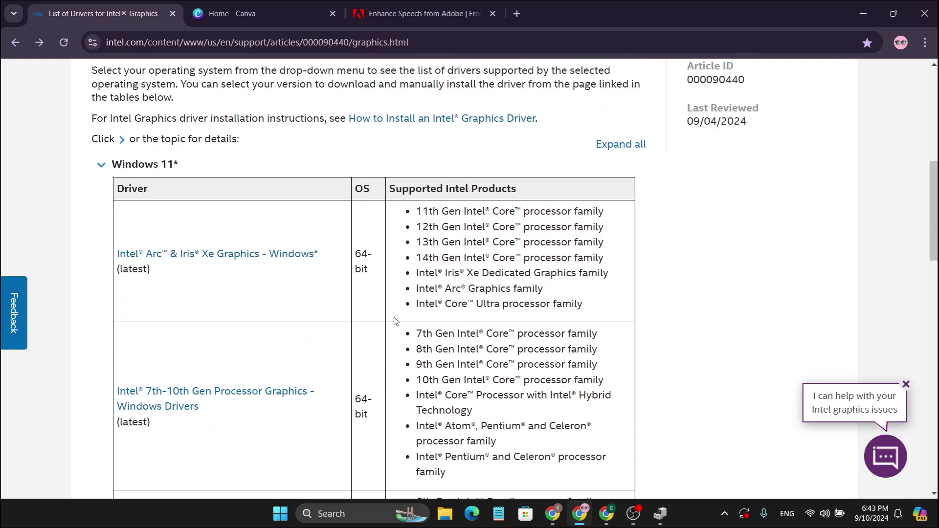
scroll(394, 322, down, 1)
scroll(394, 322, down, 1)
scroll(392, 321, down, 2)
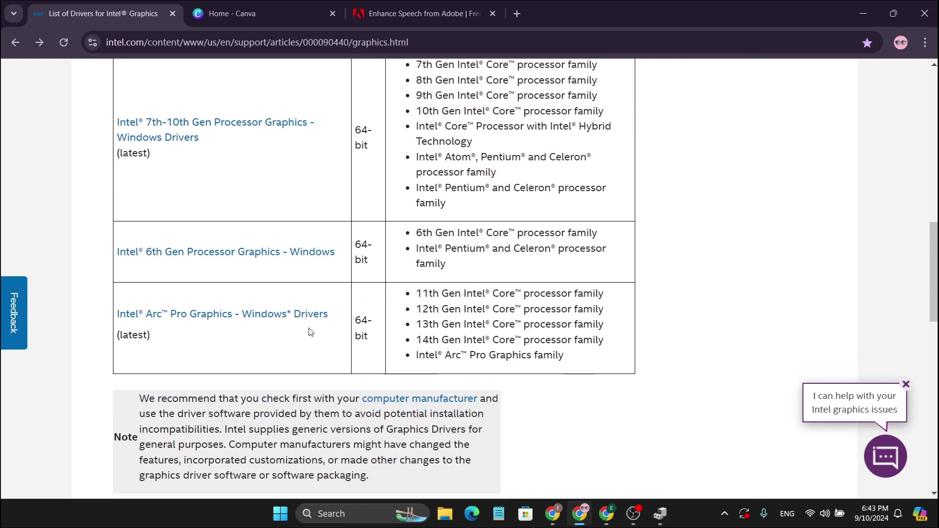
scroll(360, 294, up, 2)
scroll(220, 268, up, 1)
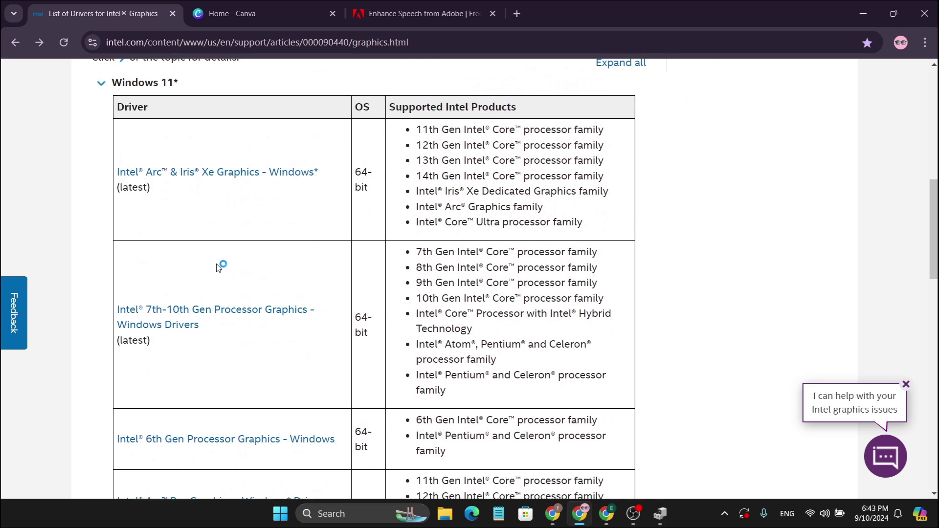
scroll(236, 273, up, 1)
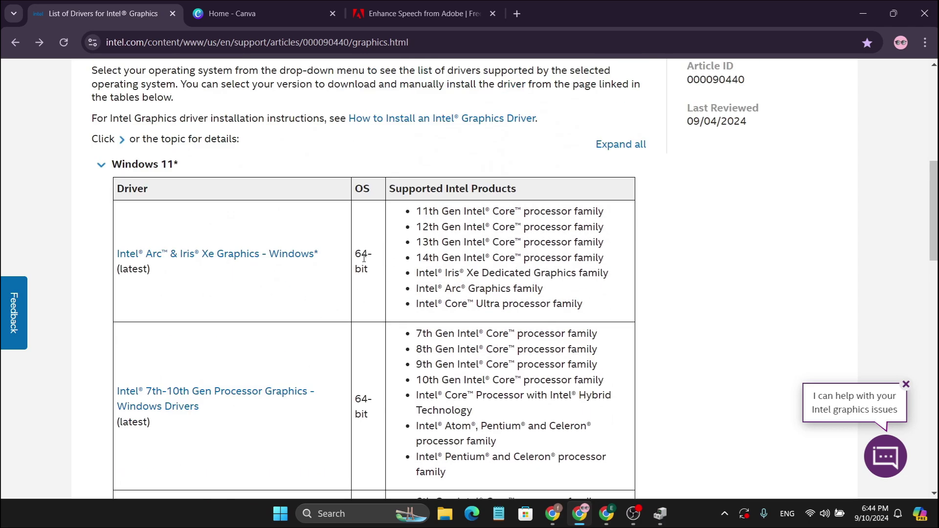
click(213, 255)
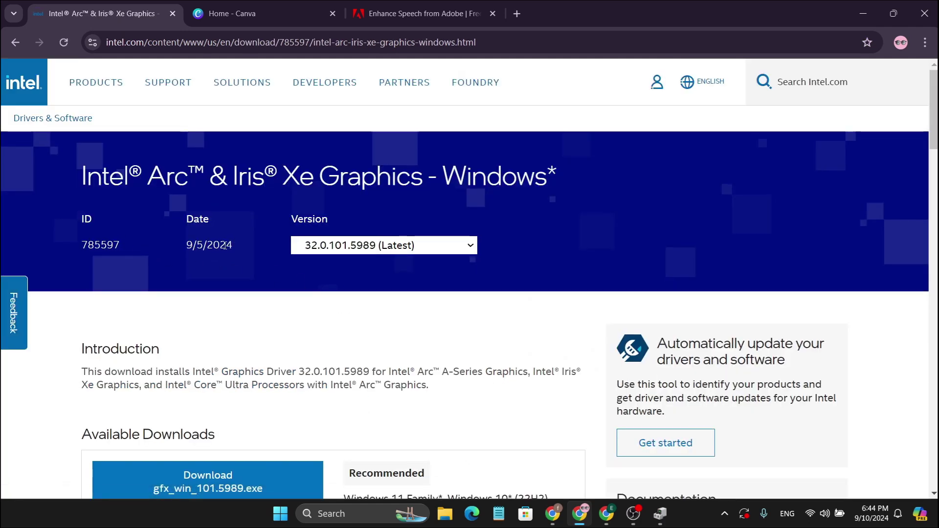
Step: Leave version 32.0.101.5989 (Latest) selected in the driver page's Version dropdown
click(413, 251)
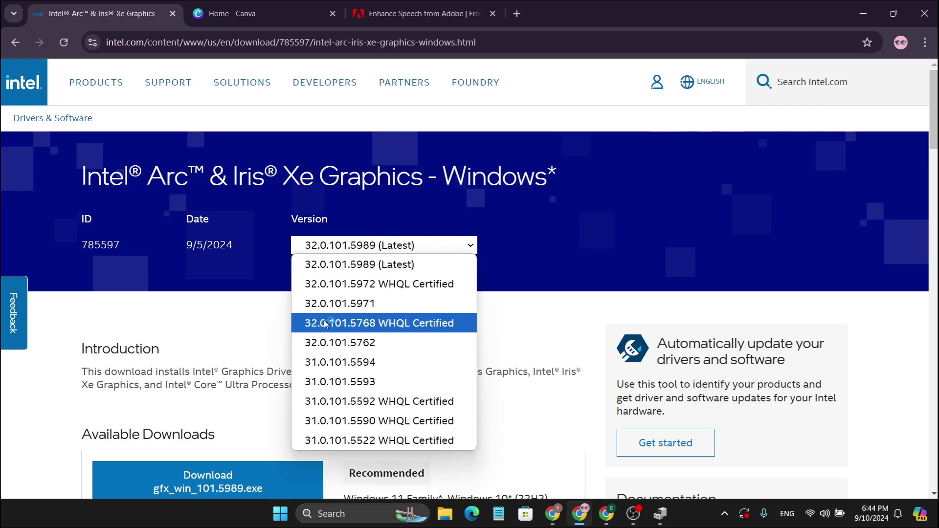
click(408, 254)
scroll(360, 317, down, 3)
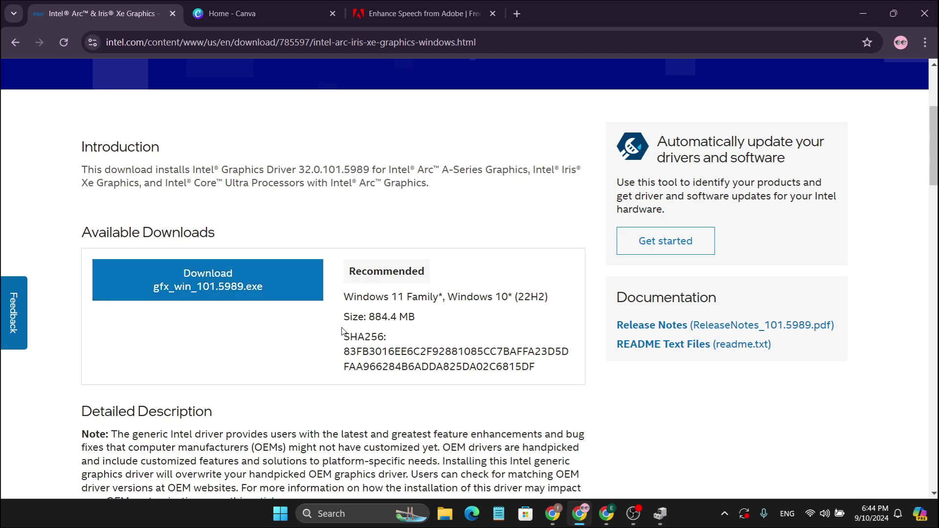
scroll(343, 336, down, 4)
scroll(343, 338, down, 4)
scroll(342, 337, down, 4)
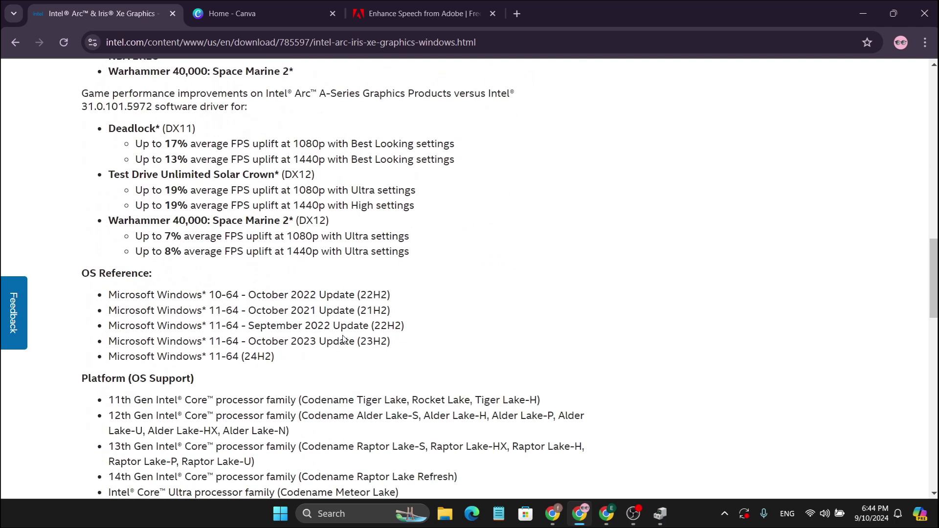
scroll(343, 338, down, 3)
scroll(343, 338, down, 3)
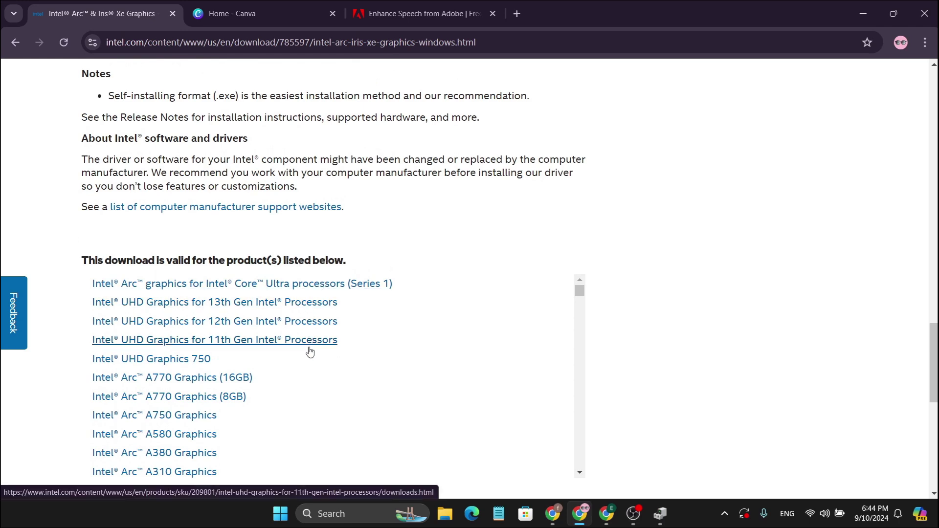
scroll(309, 349, down, 1)
scroll(309, 354, up, 1)
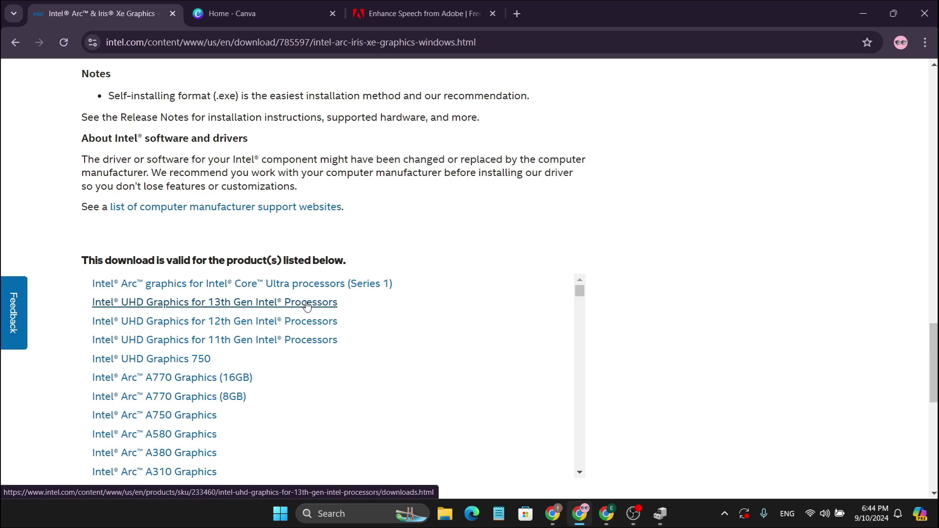
scroll(269, 359, down, 2)
scroll(268, 359, down, 3)
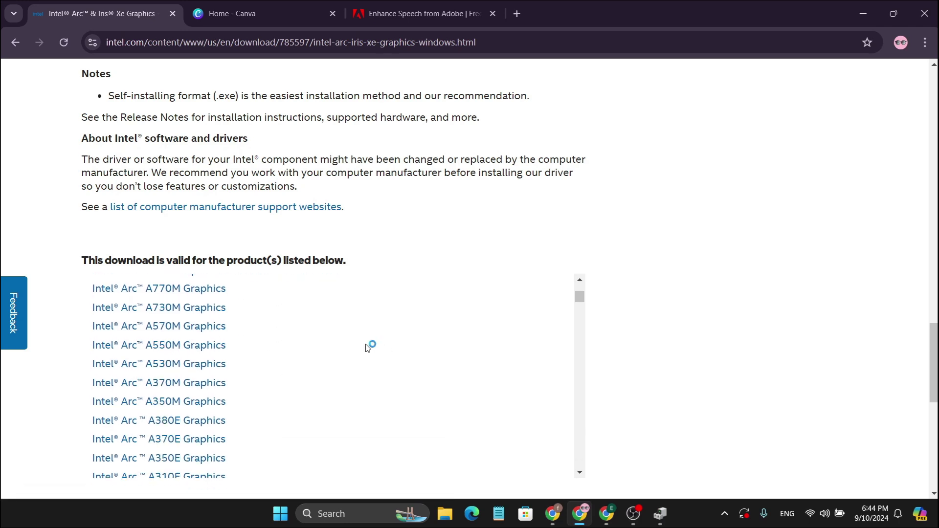
scroll(366, 347, down, 1)
mouse_move(577, 296)
mouse_down()
mouse_move(580, 352)
mouse_move(576, 285)
mouse_up()
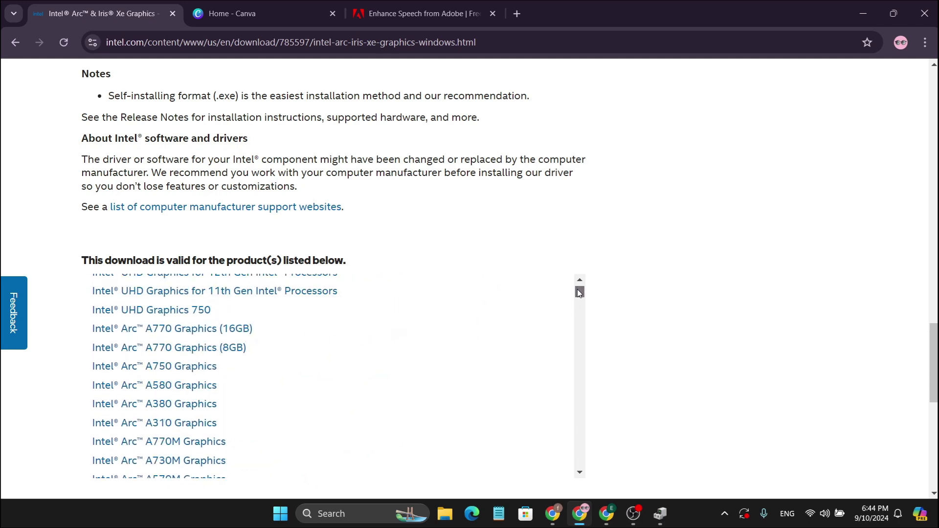
scroll(457, 293, up, 1)
scroll(457, 293, up, 5)
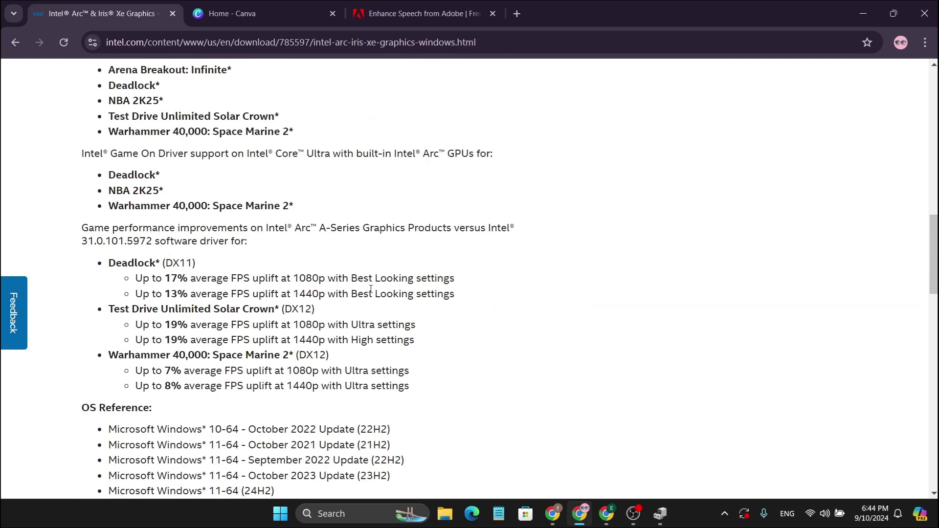
scroll(330, 330, up, 5)
scroll(220, 381, up, 5)
scroll(192, 385, down, 3)
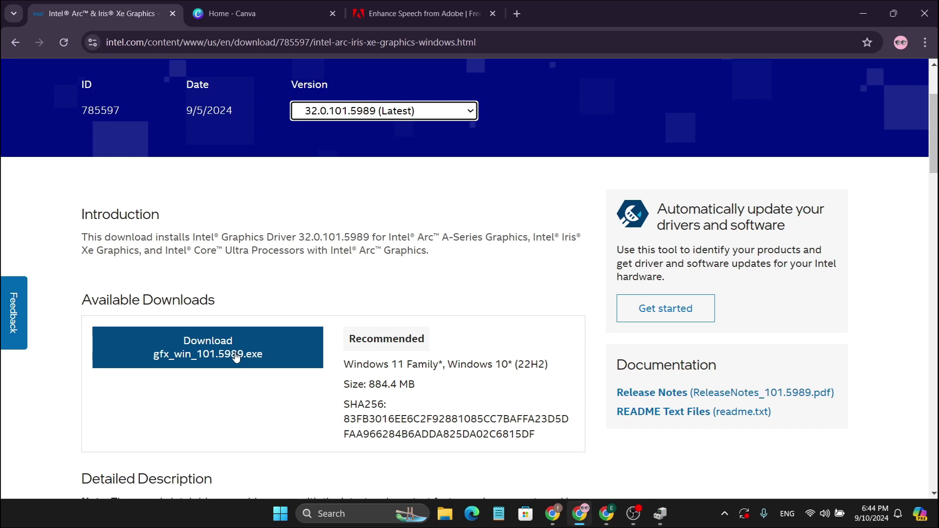
Step: Start the gfx_win_101.5989.exe download, then pause it from Chrome's downloads panel
click(236, 357)
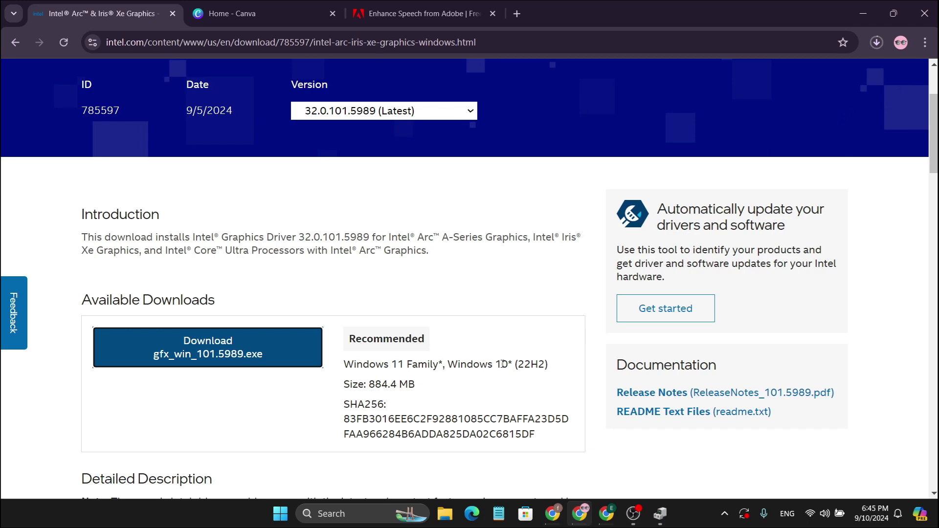
click(876, 43)
click(827, 104)
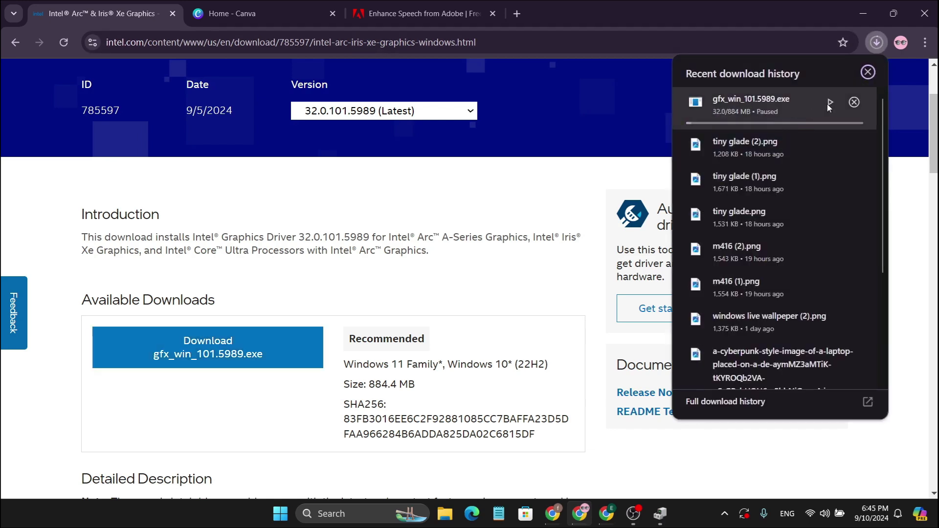
click(599, 137)
click(875, 43)
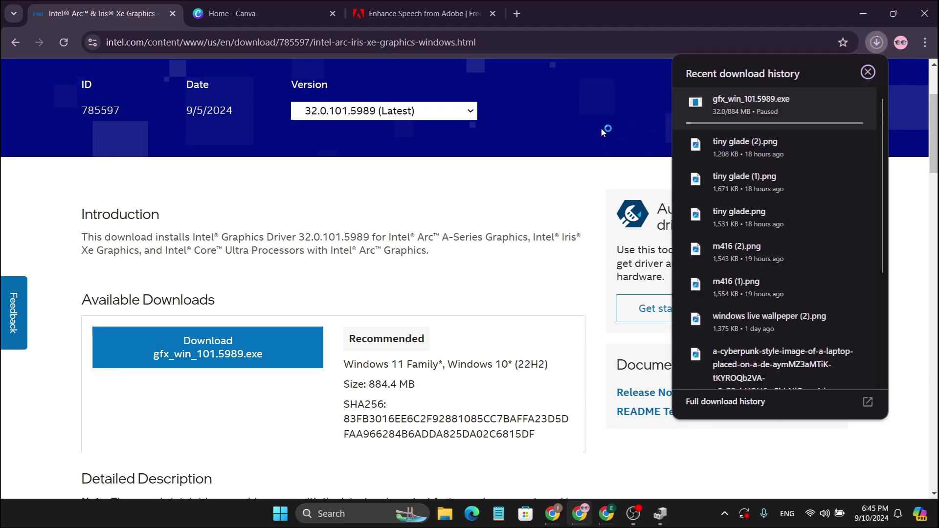
click(602, 127)
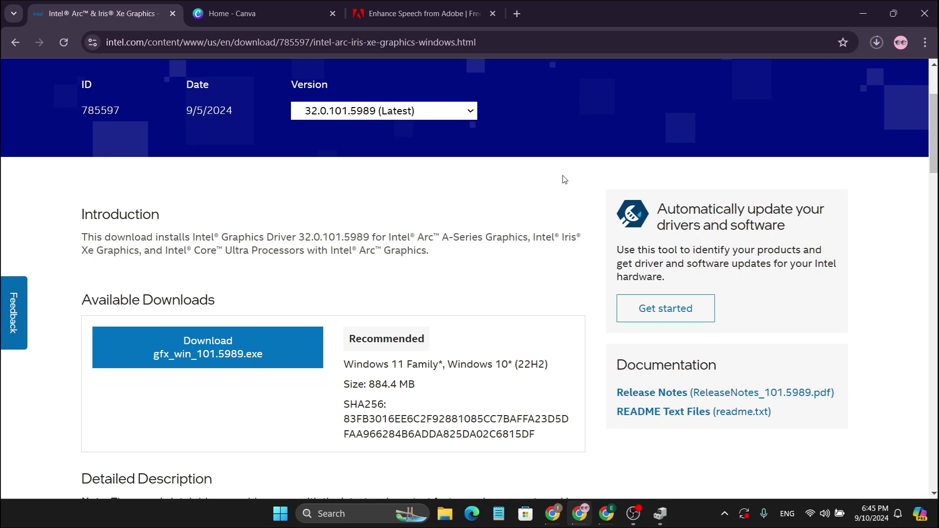
scroll(509, 287, up, 2)
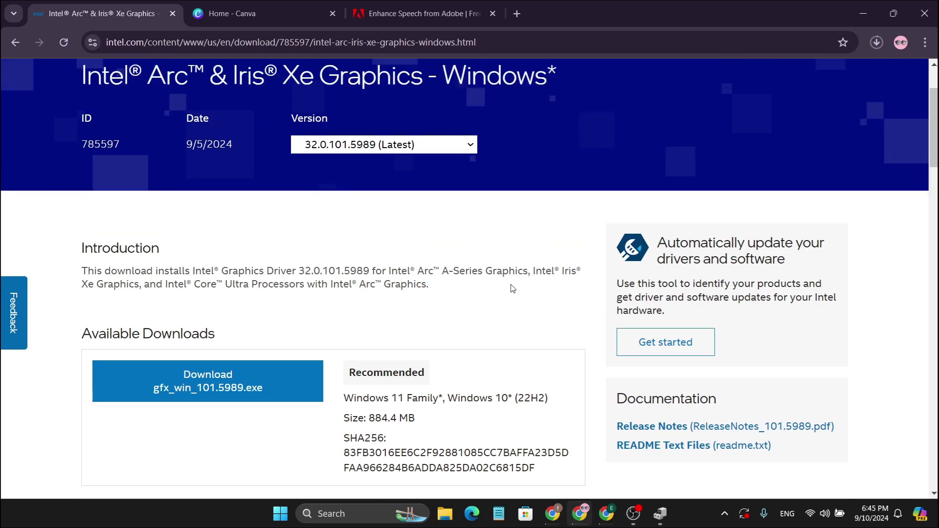
scroll(529, 279, down, 3)
scroll(531, 281, up, 3)
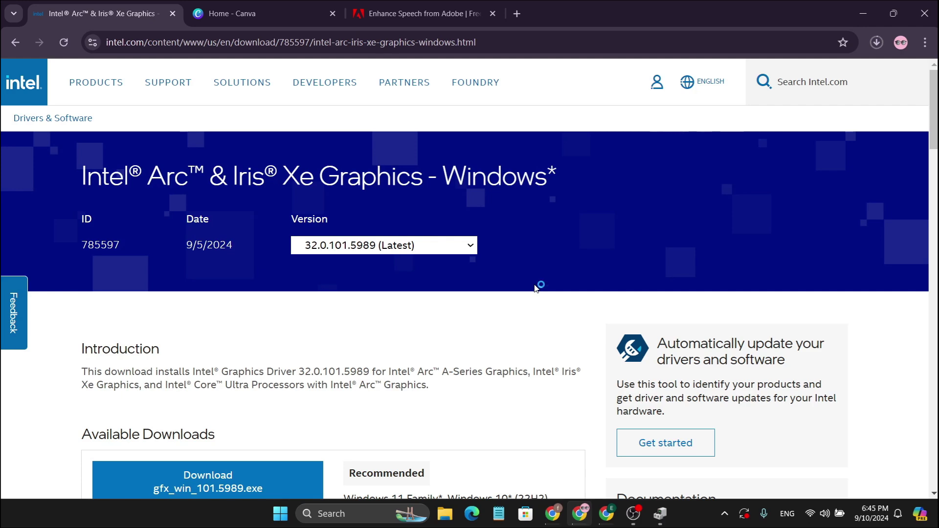
scroll(535, 288, down, 1)
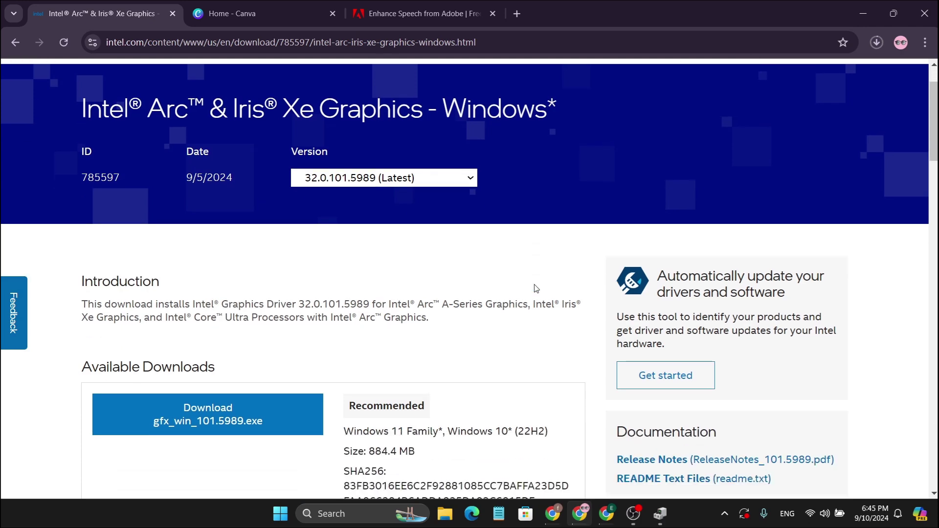
scroll(536, 288, down, 1)
scroll(536, 288, down, 3)
scroll(535, 289, up, 3)
scroll(541, 307, up, 2)
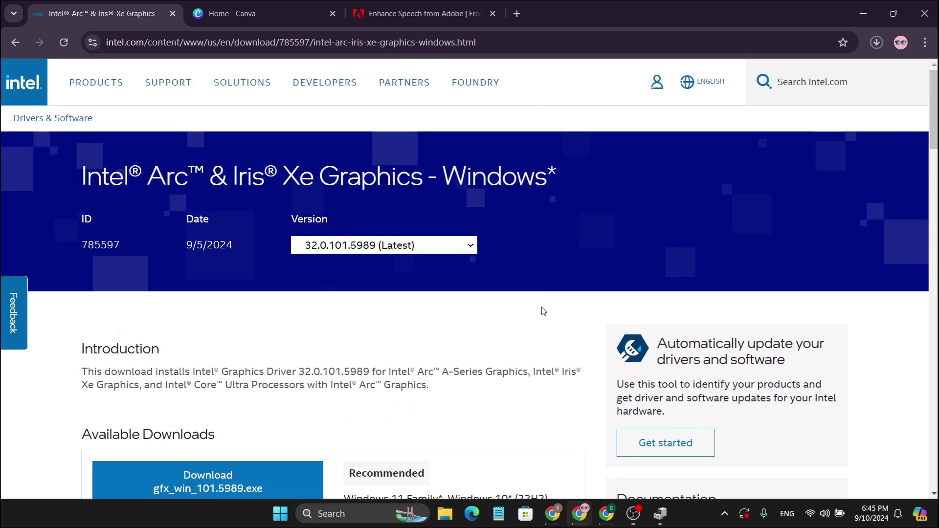
scroll(544, 308, down, 2)
scroll(538, 306, up, 2)
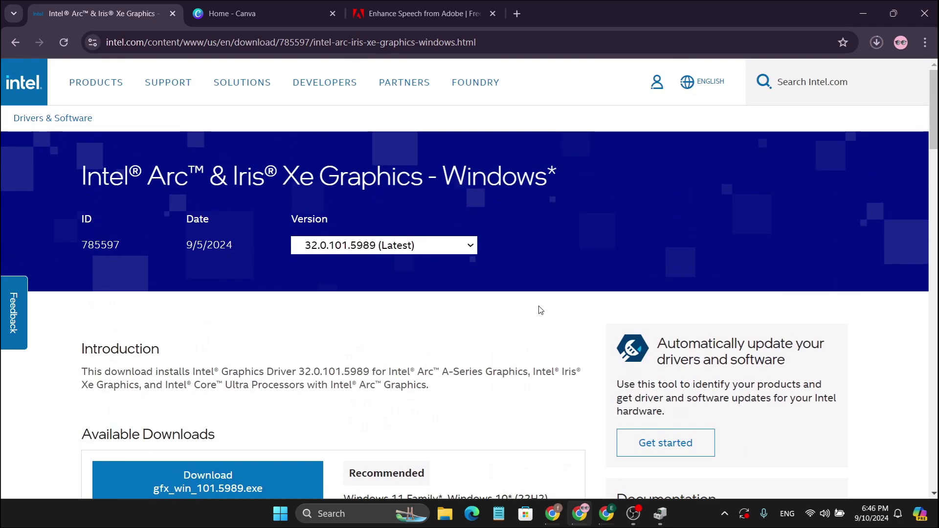